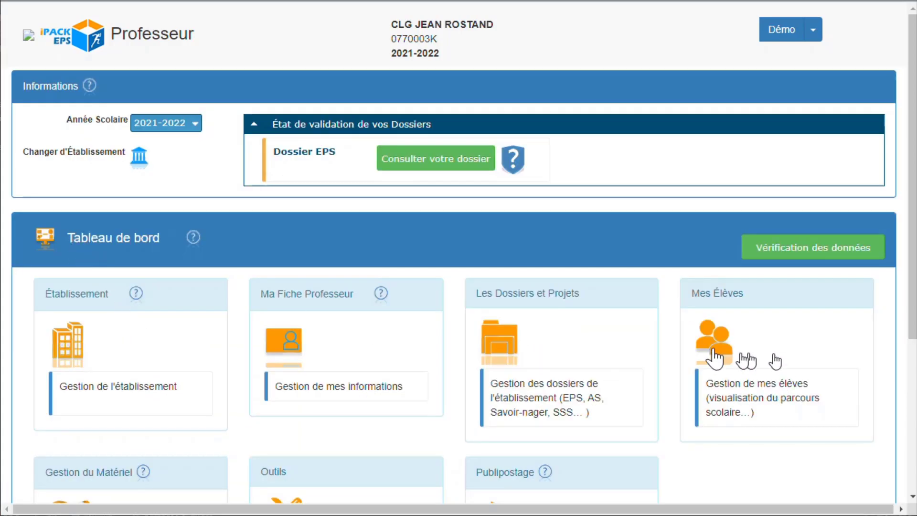
Open the student viewing page from Mes Élèves and show the Savoir Nager section.
{"action": "left_click", "coordinate": [713, 353]}
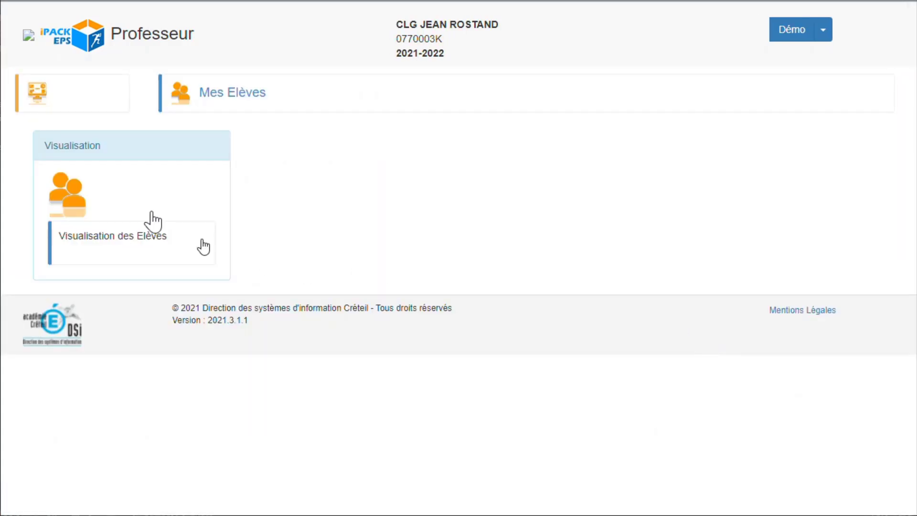
{"action": "left_click", "coordinate": [72, 205]}
{"action": "left_click", "coordinate": [520, 190]}
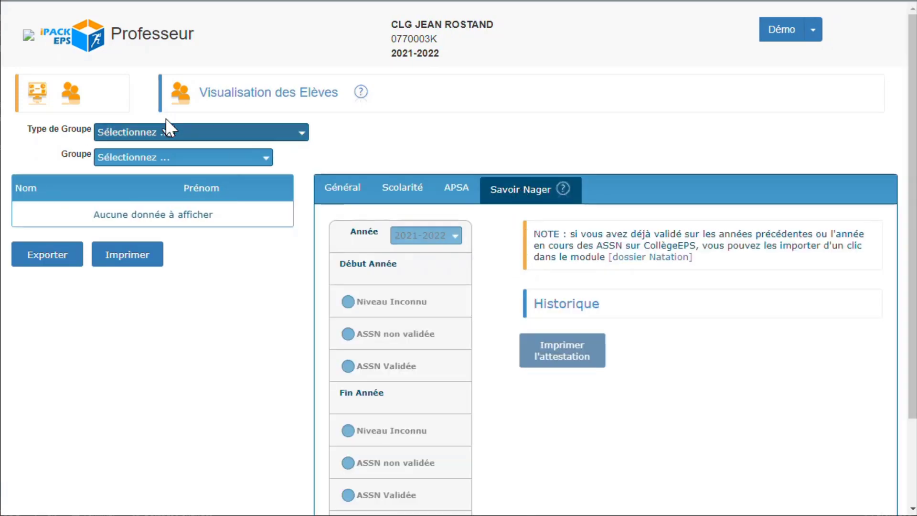
Set the group type to EPS and the group to 6A to list its students.
{"action": "left_click", "coordinate": [157, 132]}
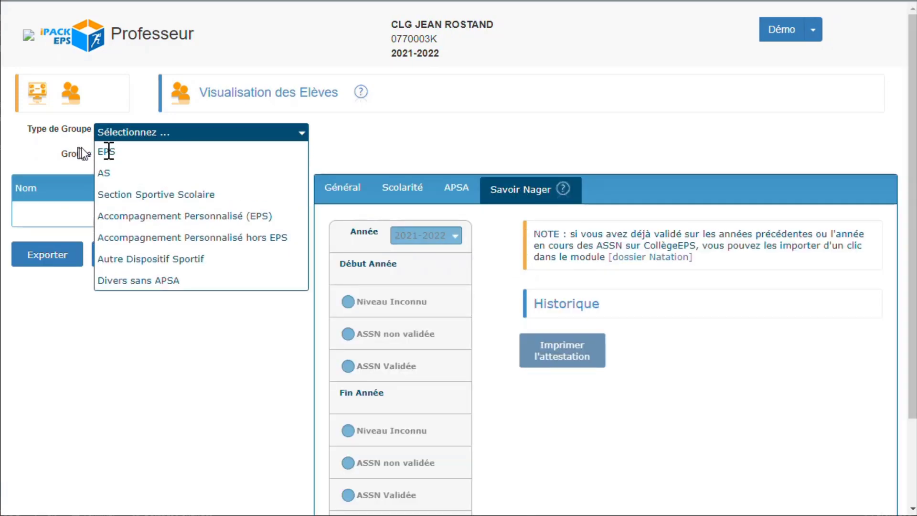
{"action": "left_click", "coordinate": [127, 154]}
{"action": "left_click", "coordinate": [127, 159]}
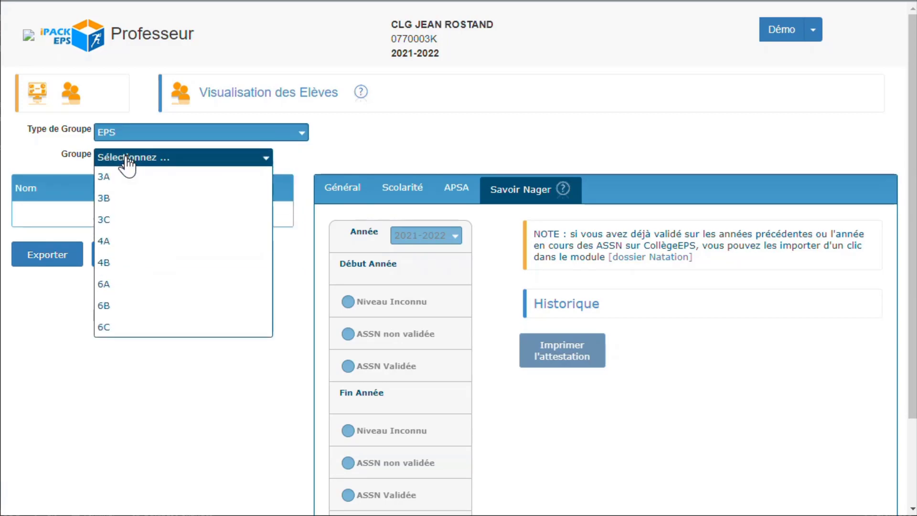
{"action": "left_click", "coordinate": [123, 287]}
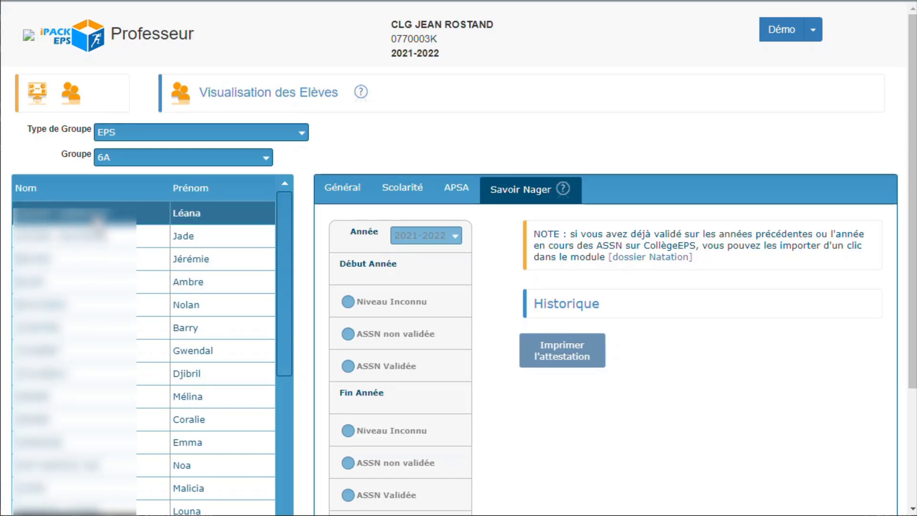
For the first student in group 6A, record ASSN non validée for the start of 2021-2022 and save.
{"action": "left_click", "coordinate": [98, 219]}
{"action": "scroll", "coordinate": [153, 225], "scroll_direction": "down", "scroll_amount": 1}
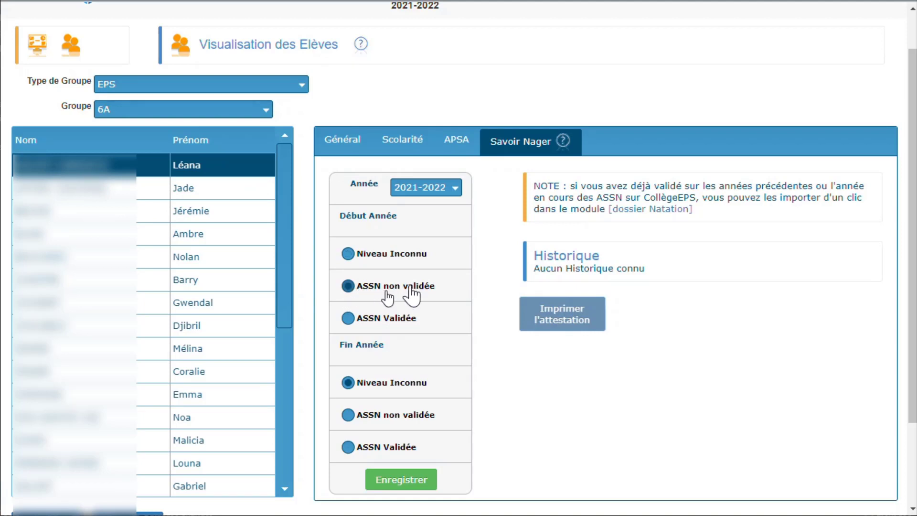
{"action": "left_click", "coordinate": [416, 473]}
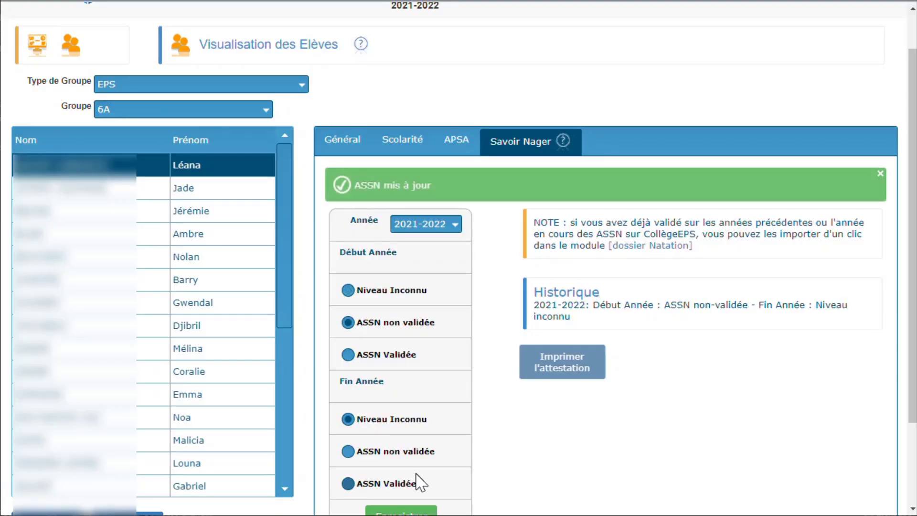
For the second student in group 6A, record ASSN Validée for the start of the year and save.
{"action": "left_click", "coordinate": [129, 192]}
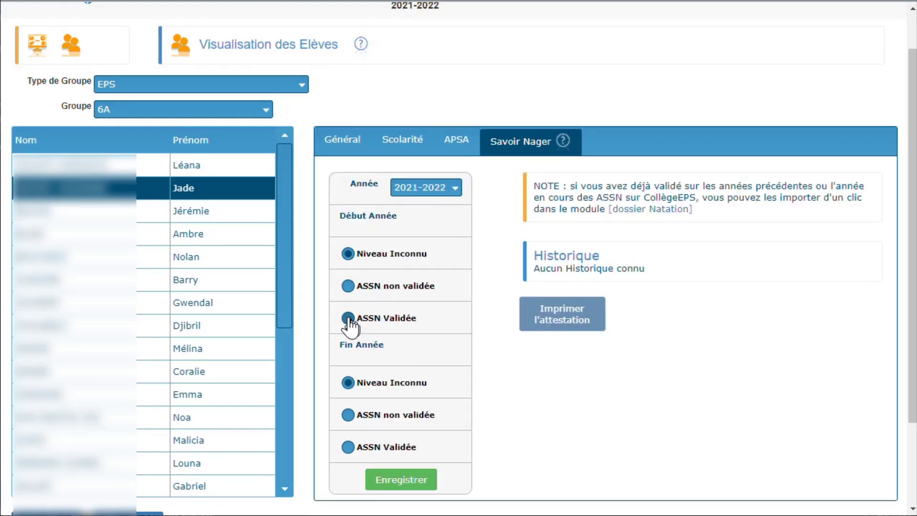
{"action": "left_click", "coordinate": [348, 318]}
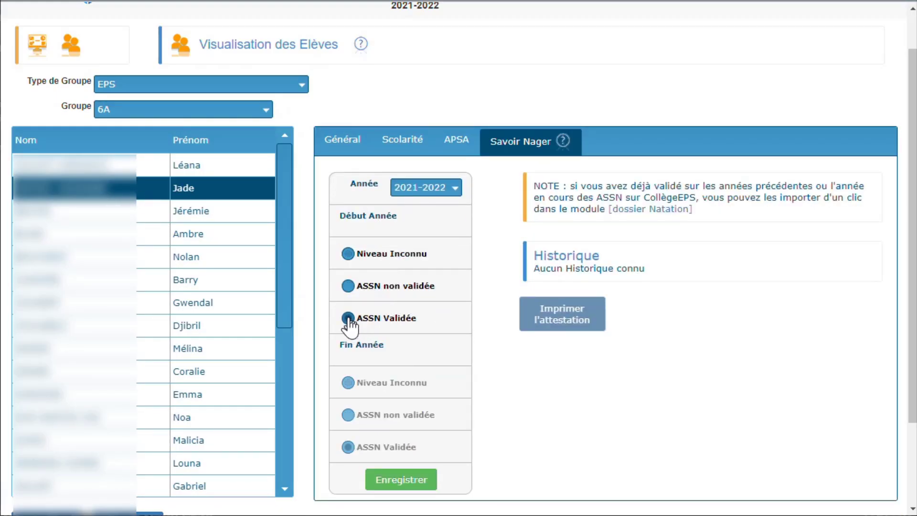
{"action": "left_click", "coordinate": [412, 480]}
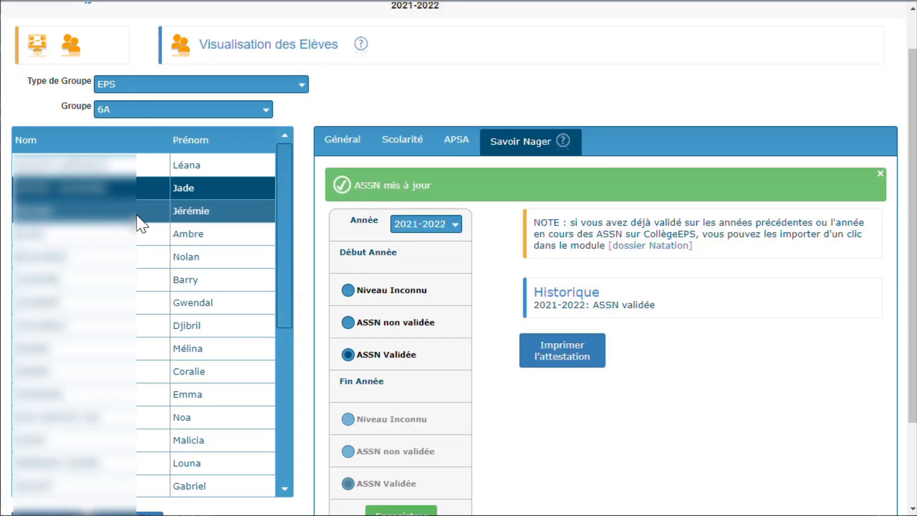
For the third student in 6A, set Début Année to ASSN non validée and Fin Année to Niveau Inconnu, and save.
{"action": "left_click", "coordinate": [140, 221]}
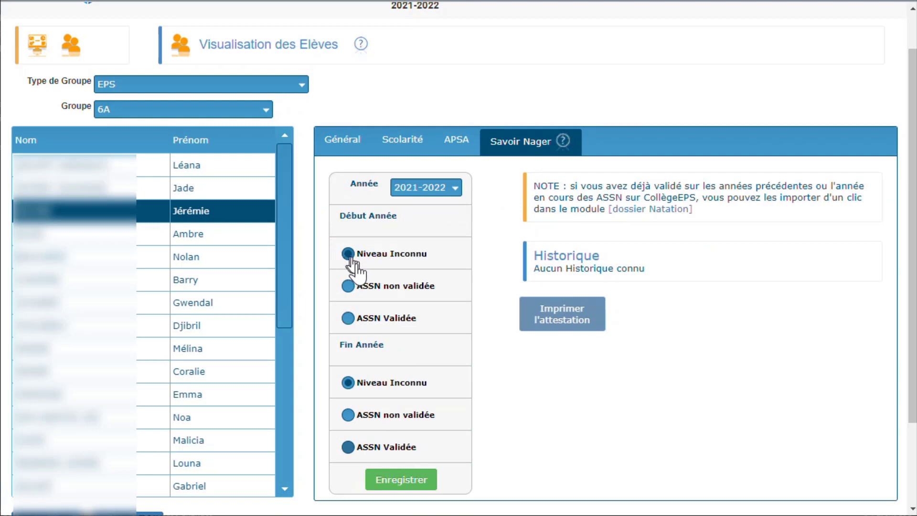
{"action": "left_click", "coordinate": [348, 318]}
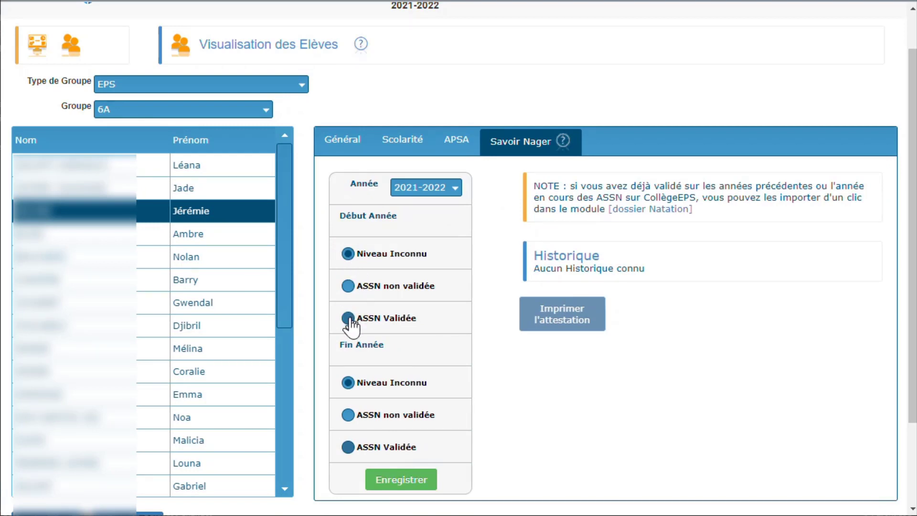
{"action": "left_click", "coordinate": [353, 287]}
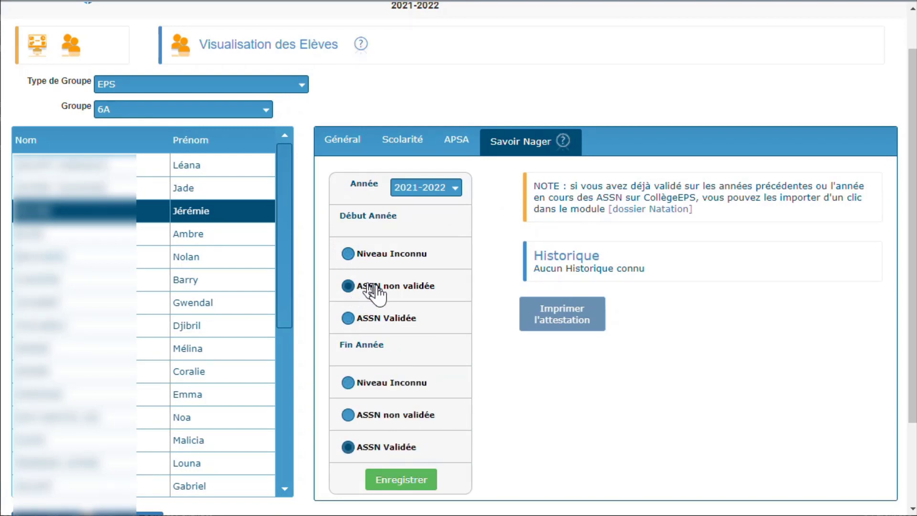
{"action": "left_click", "coordinate": [375, 383]}
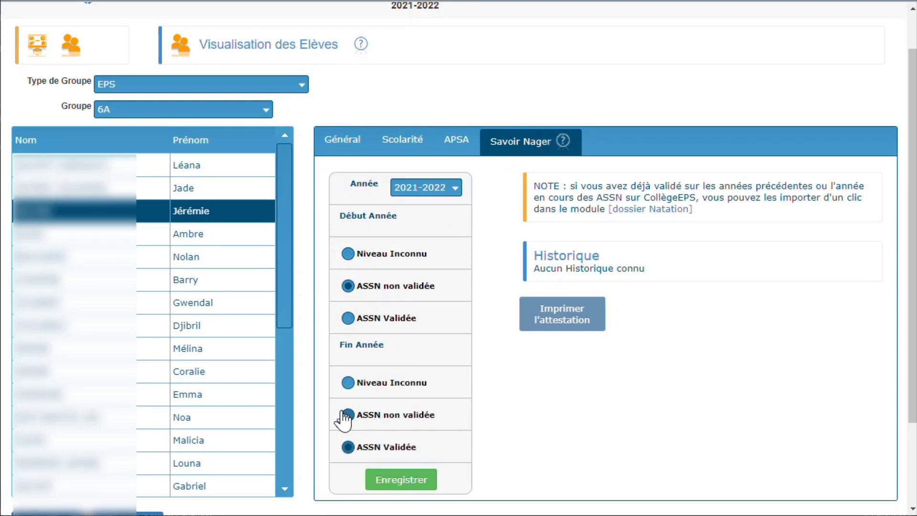
{"action": "left_click", "coordinate": [411, 478]}
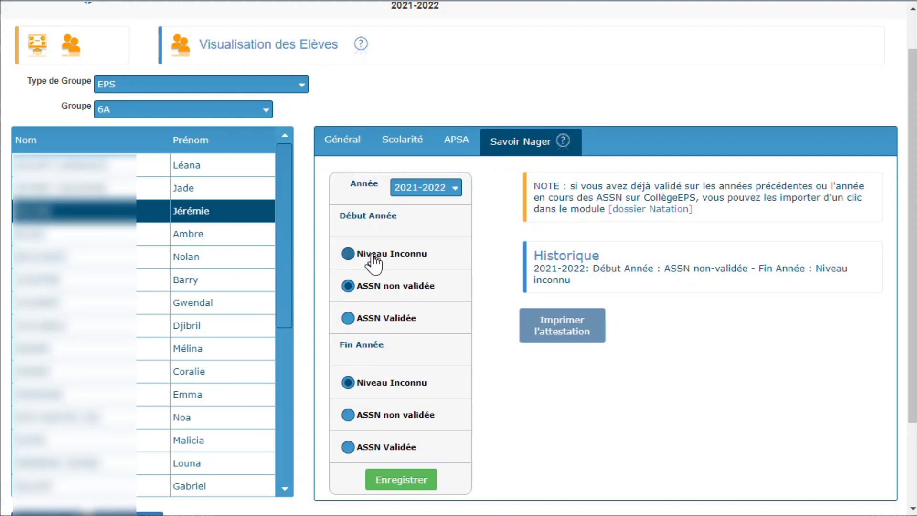
Return to the first student in group 6A, set Fin Année to ASSN Validée and save.
{"action": "left_click", "coordinate": [233, 180]}
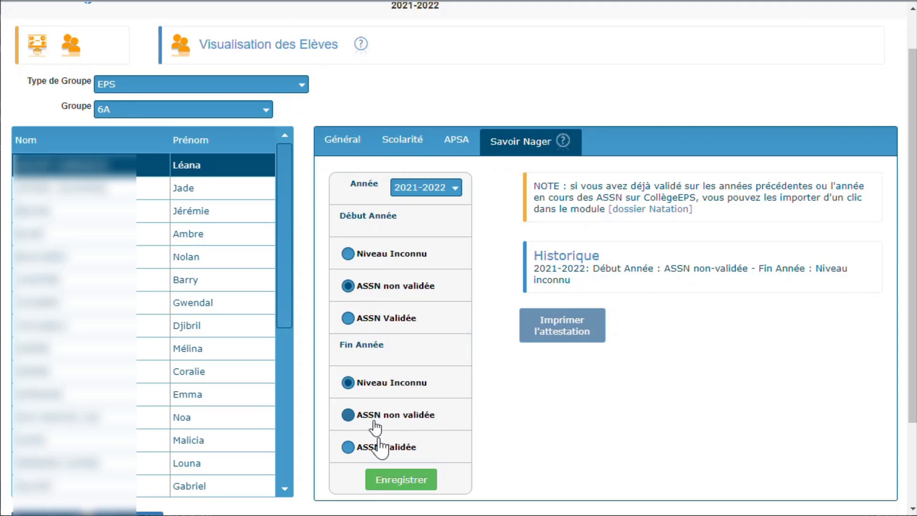
{"action": "left_click", "coordinate": [359, 448]}
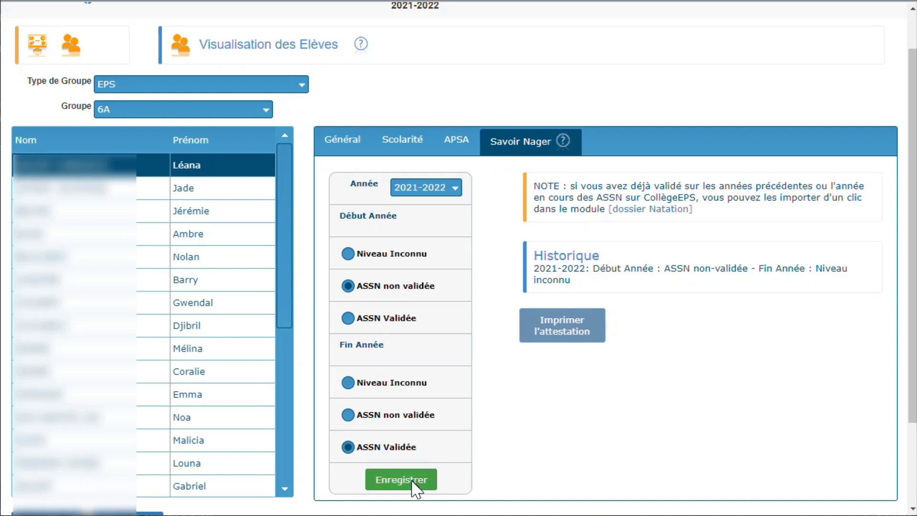
{"action": "left_click", "coordinate": [412, 481]}
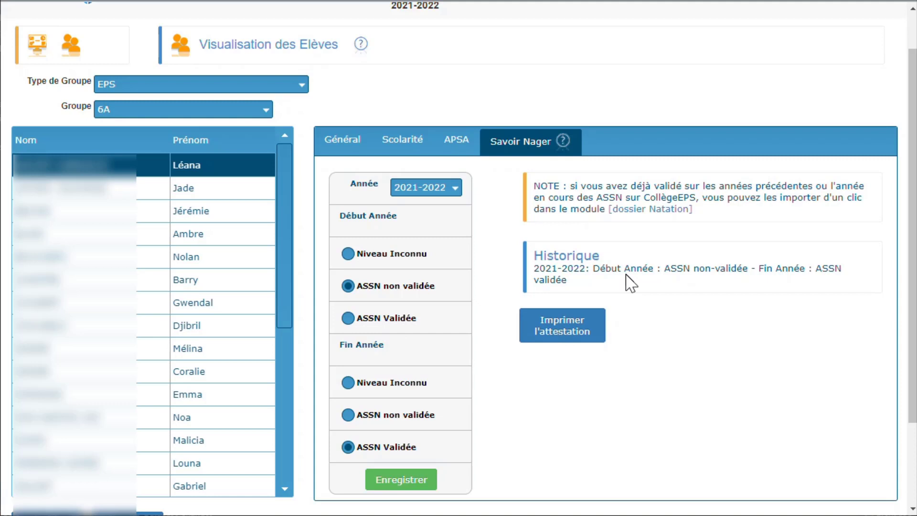
Switch to group 3A and display the second student's Savoir Nager record.
{"action": "left_click", "coordinate": [150, 114]}
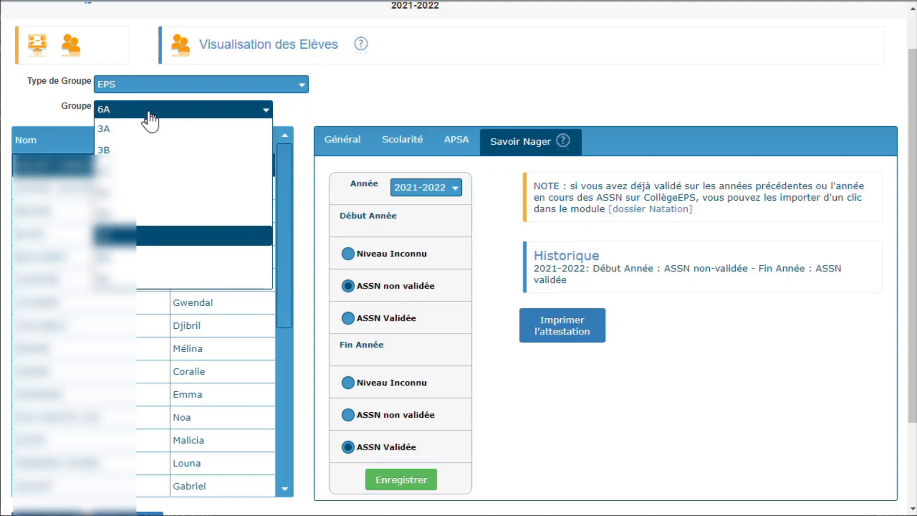
{"action": "left_click", "coordinate": [143, 129]}
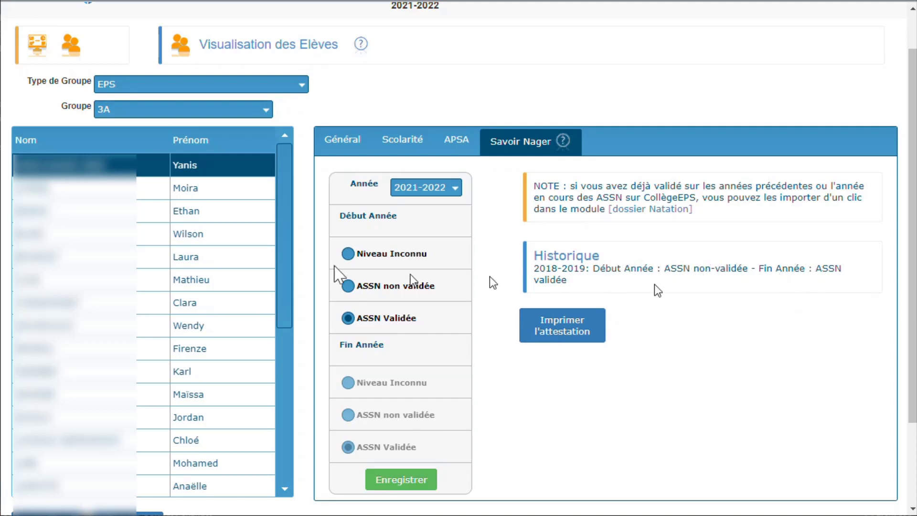
{"action": "left_click", "coordinate": [220, 188]}
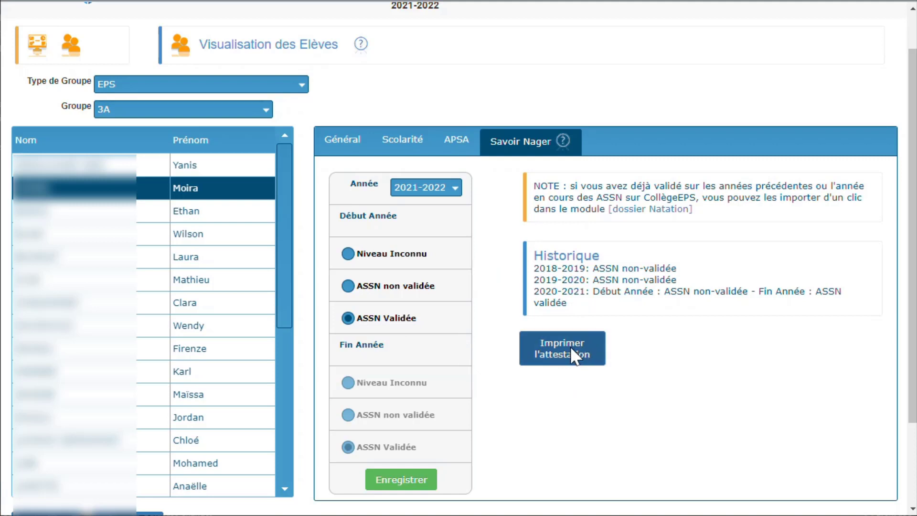
Generate the selected student's attestation and save the PDF in a new folder named ASSN on the Bureau.
{"action": "left_click", "coordinate": [540, 344]}
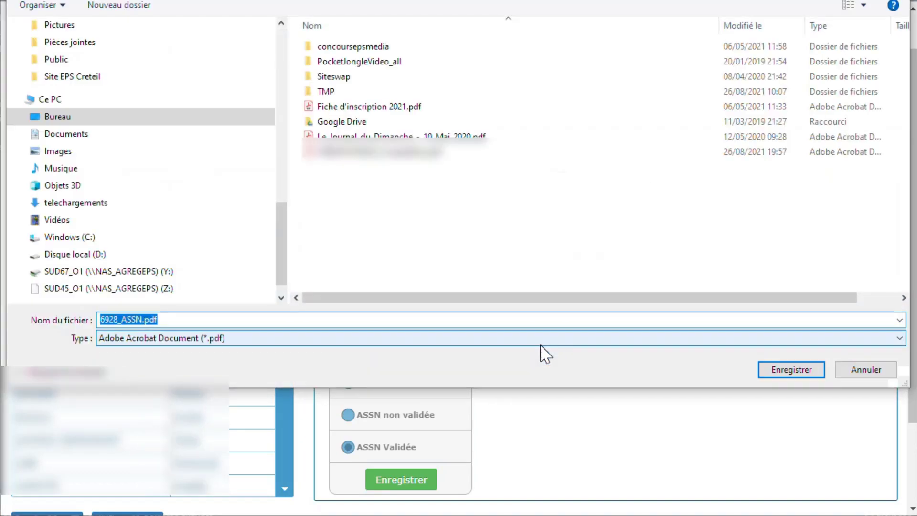
{"action": "left_click_drag", "start_coordinate": [527, 1], "coordinate": [526, 53]}
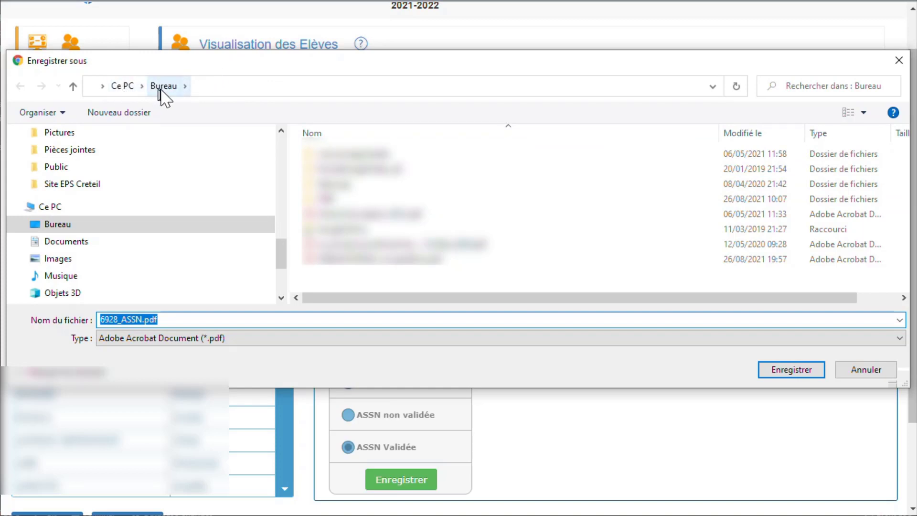
{"action": "left_click", "coordinate": [119, 114]}
{"action": "type", "text": "ASS"}
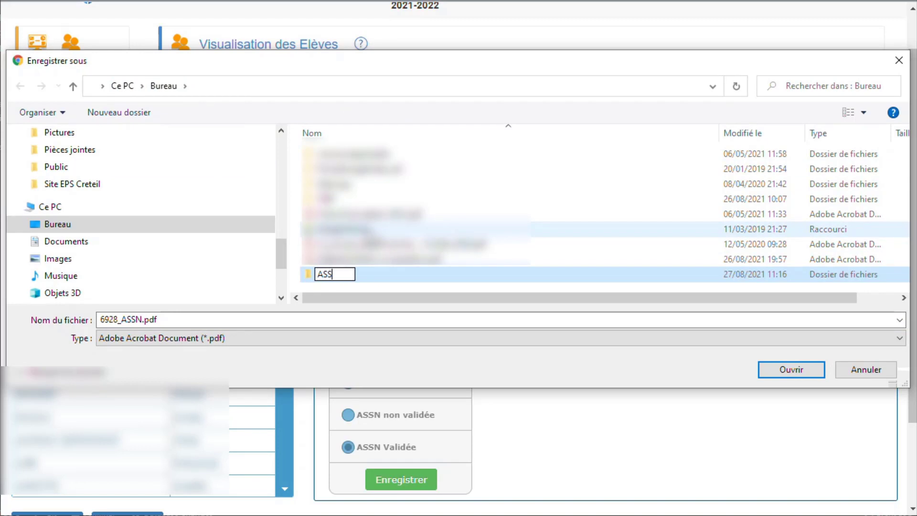
{"action": "type", "text": "N"}
{"action": "double_click", "coordinate": [329, 278]}
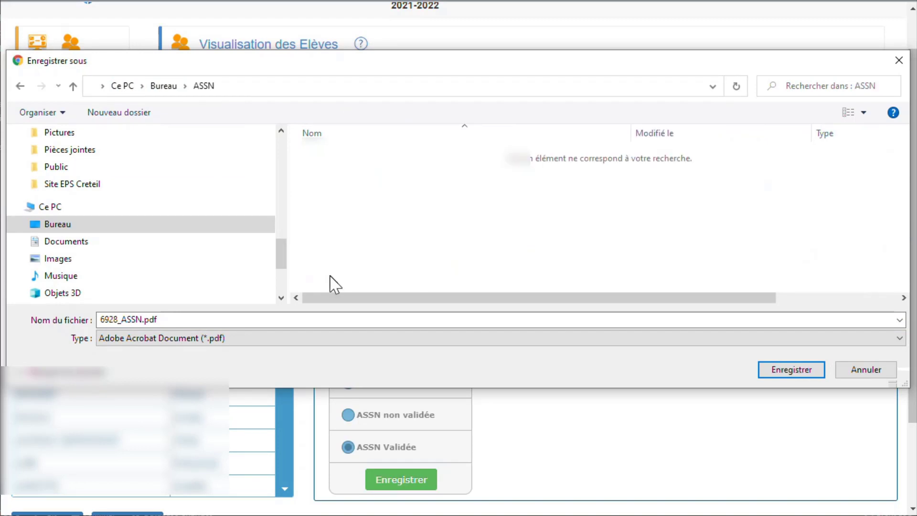
{"action": "left_click", "coordinate": [790, 370]}
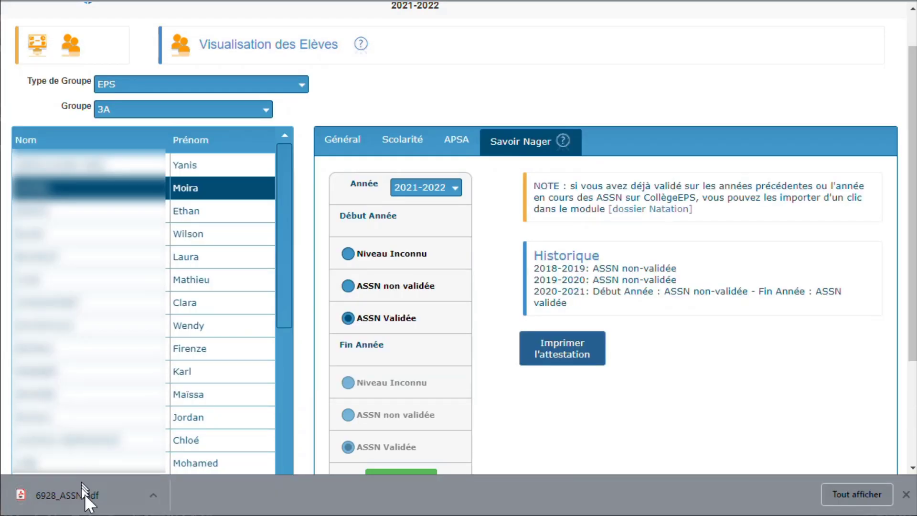
Open the downloaded attestation PDF and look through its pages.
{"action": "left_click", "coordinate": [89, 500]}
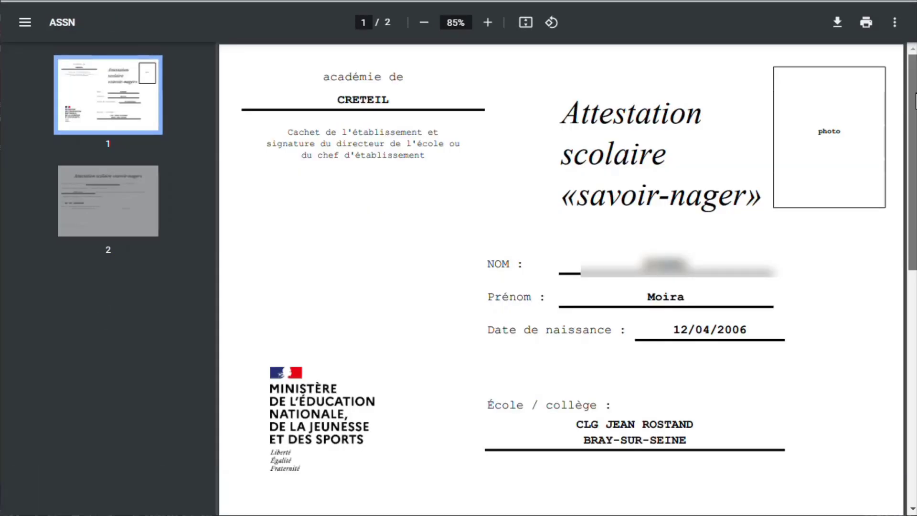
{"action": "left_click_drag", "start_coordinate": [916, 101], "coordinate": [916, 304]}
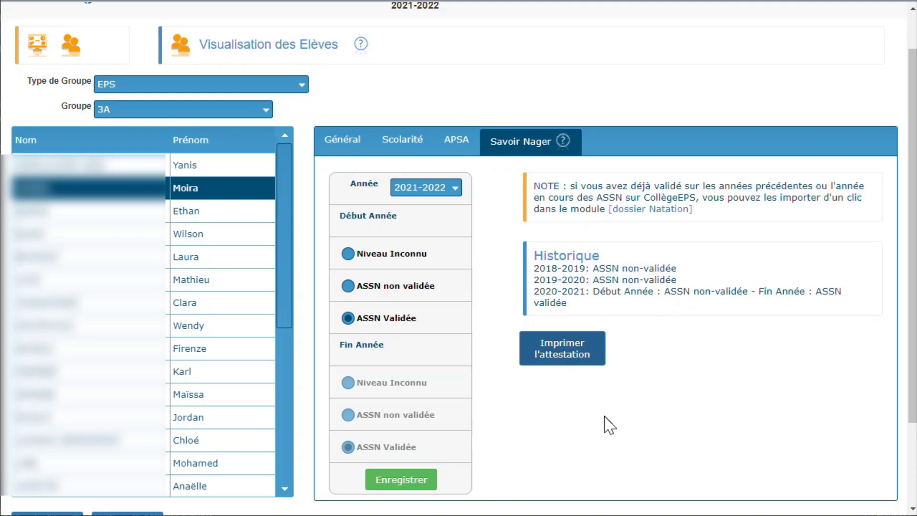
Go from the dashboard to Les Dossiers et Projets and open the Validation ASSN page of the Dossier Natation.
{"action": "left_click", "coordinate": [38, 50]}
{"action": "scroll", "coordinate": [521, 286], "scroll_direction": "down", "scroll_amount": 2}
{"action": "left_click", "coordinate": [519, 266]}
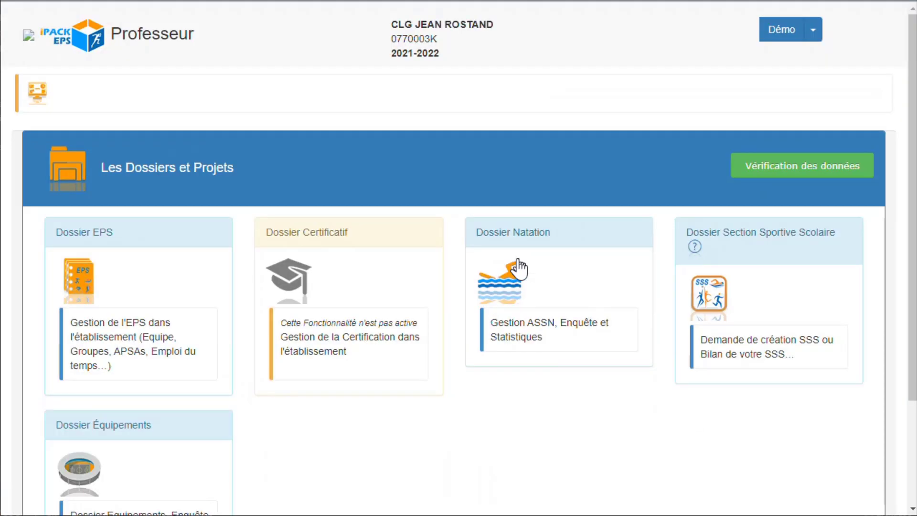
{"action": "scroll", "coordinate": [518, 268], "scroll_direction": "down", "scroll_amount": 2}
{"action": "left_click", "coordinate": [493, 199]}
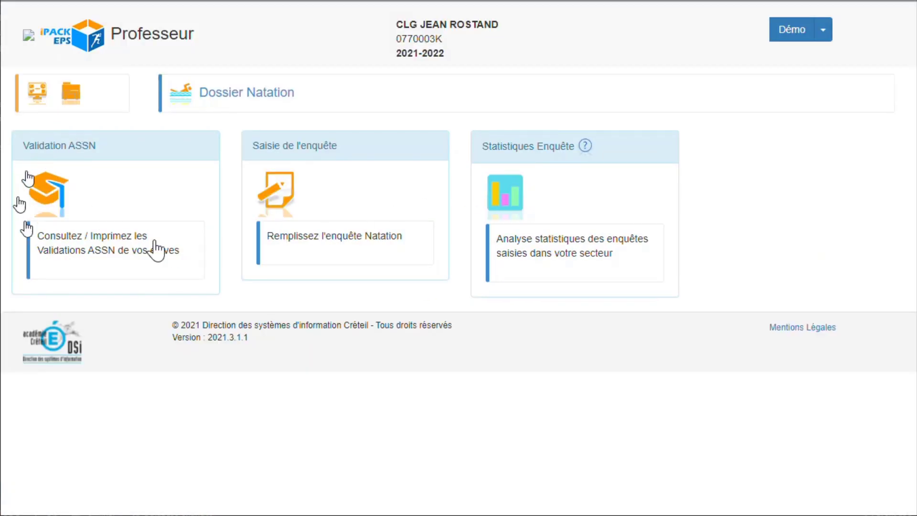
{"action": "left_click", "coordinate": [55, 197]}
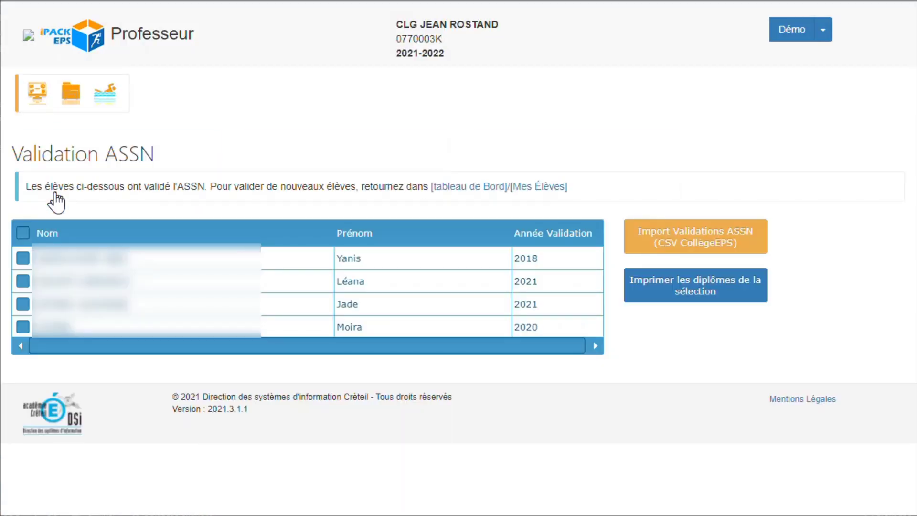